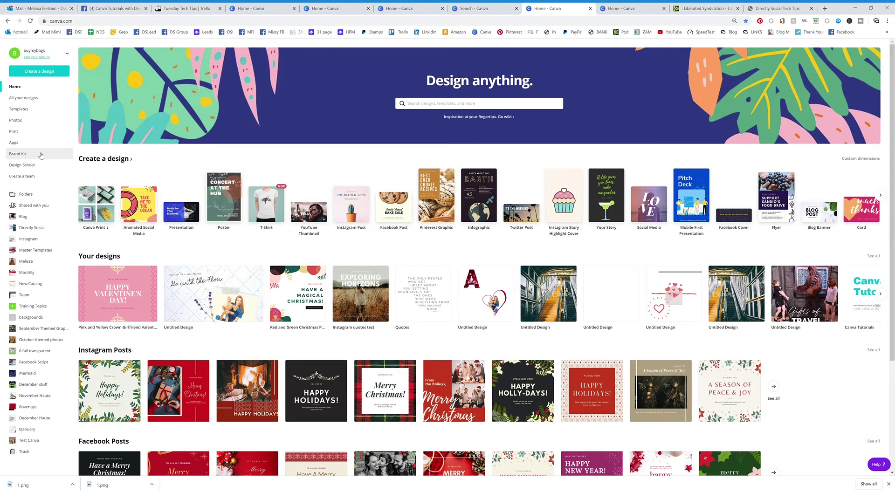
Step: Open the Brand Kit from the Canva home page sidebar
{"action": "left_click", "coordinate": [41, 156]}
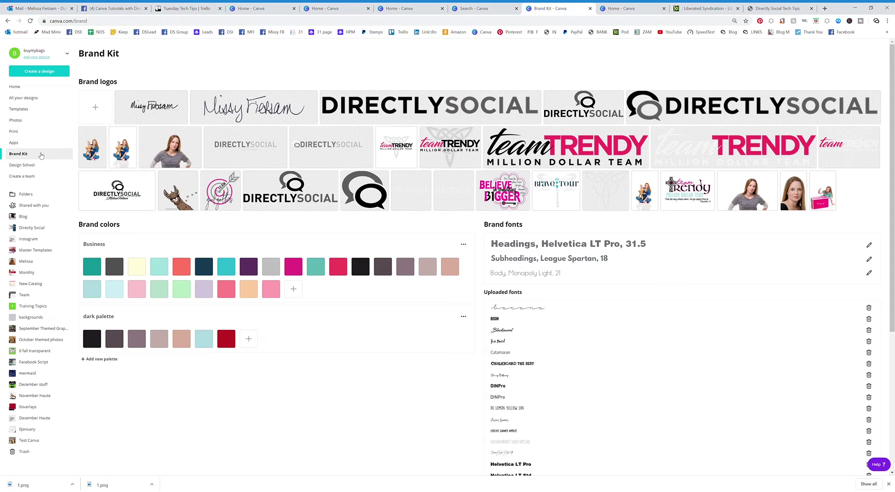
{"action": "mouse_move", "coordinate": [215, 340]}
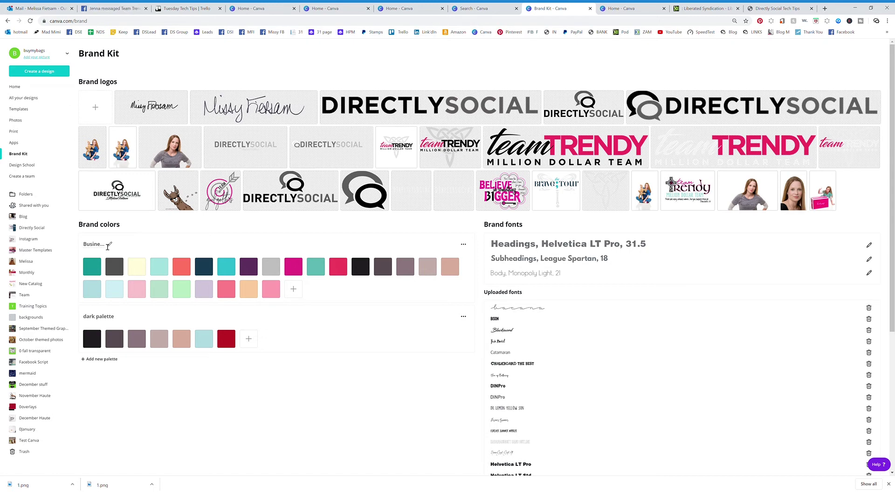
Step: Add two new swatches, orange-red and teal, to the Brand Kit's dark palette
{"action": "mouse_move", "coordinate": [155, 343]}
{"action": "left_click", "coordinate": [249, 340]}
{"action": "left_click", "coordinate": [271, 340]}
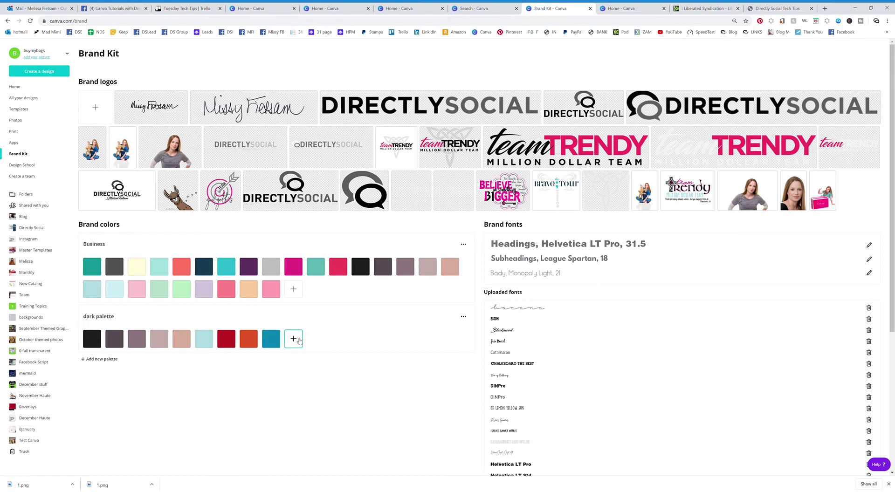
{"action": "left_click", "coordinate": [250, 340]}
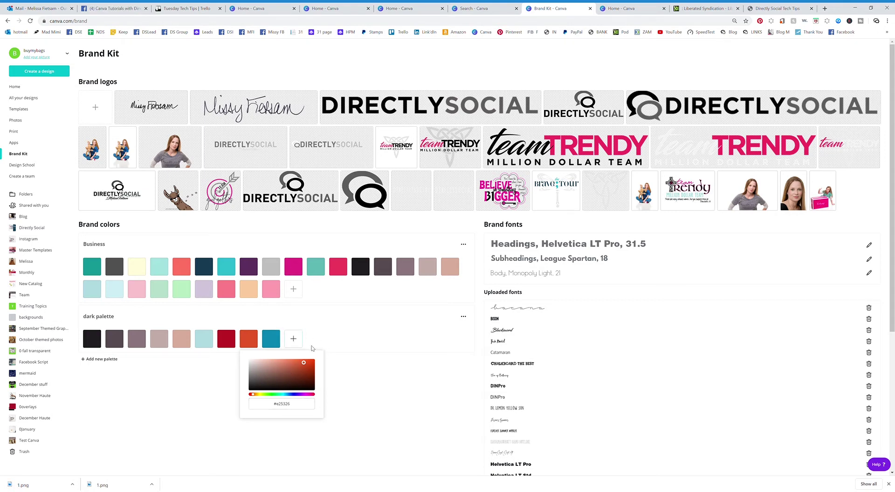
{"action": "left_click", "coordinate": [369, 384]}
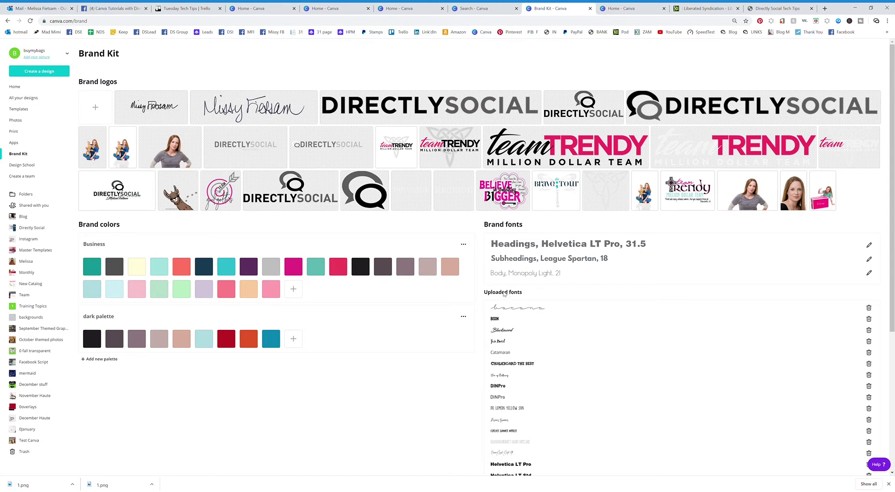
{"action": "scroll", "coordinate": [519, 308], "scroll_direction": "down", "scroll_amount": 5}
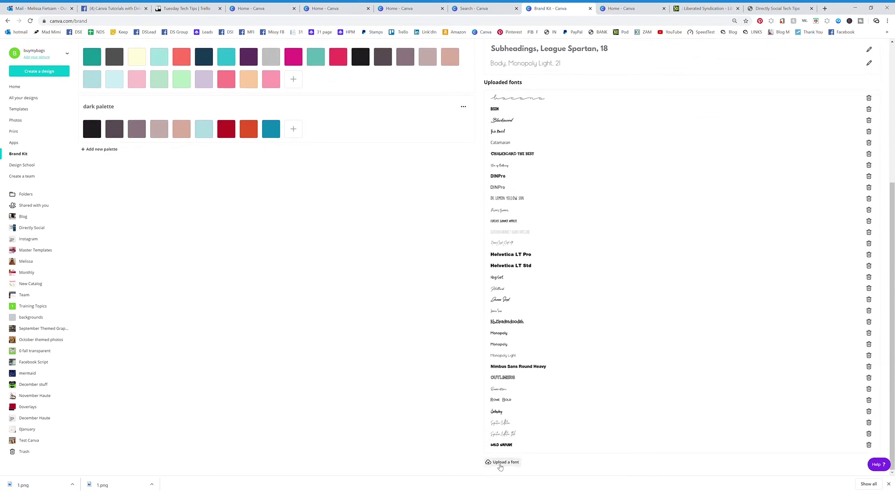
{"action": "scroll", "coordinate": [529, 421], "scroll_direction": "up", "scroll_amount": 1}
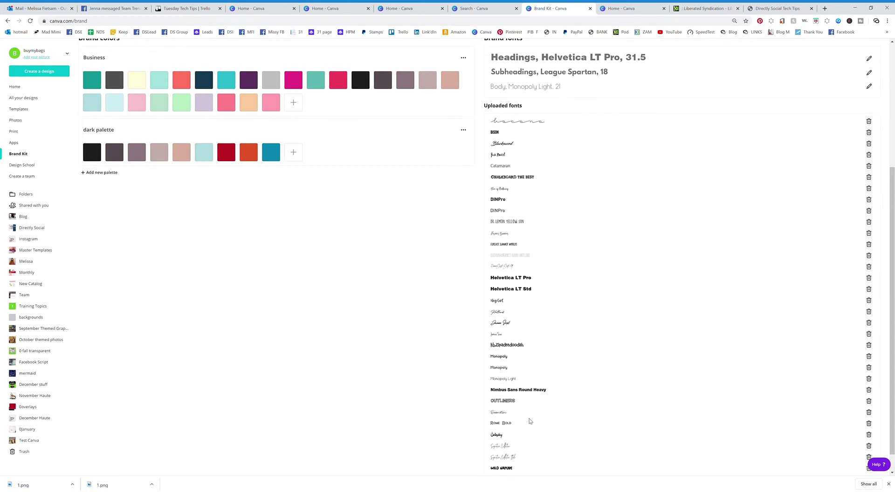
{"action": "scroll", "coordinate": [529, 421], "scroll_direction": "up", "scroll_amount": 3}
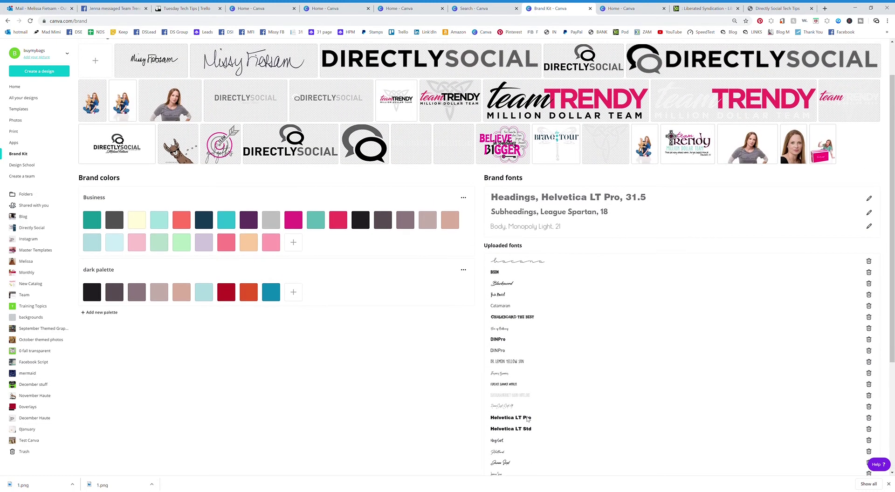
{"action": "scroll", "coordinate": [510, 391], "scroll_direction": "up", "scroll_amount": 1}
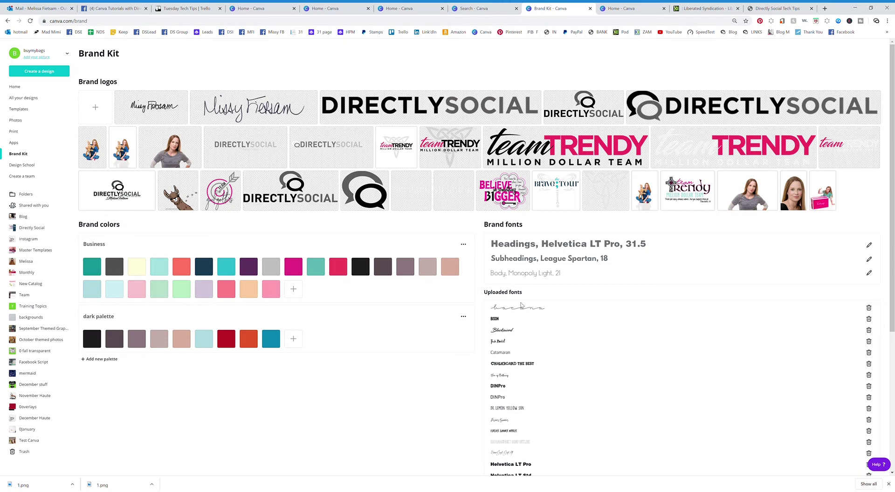
{"action": "scroll", "coordinate": [529, 378], "scroll_direction": "down", "scroll_amount": 1}
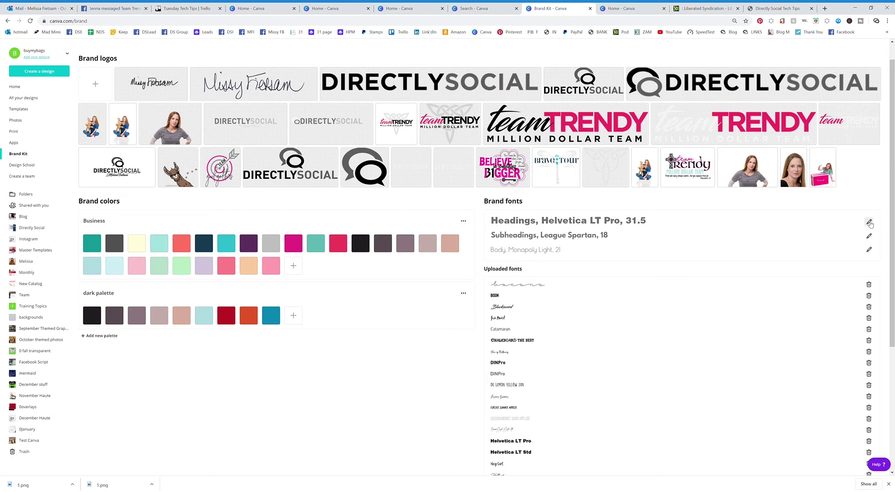
Step: Check the heading font but keep Helvetica LT Pro 31.5, then return to the home page
{"action": "left_click", "coordinate": [869, 223]}
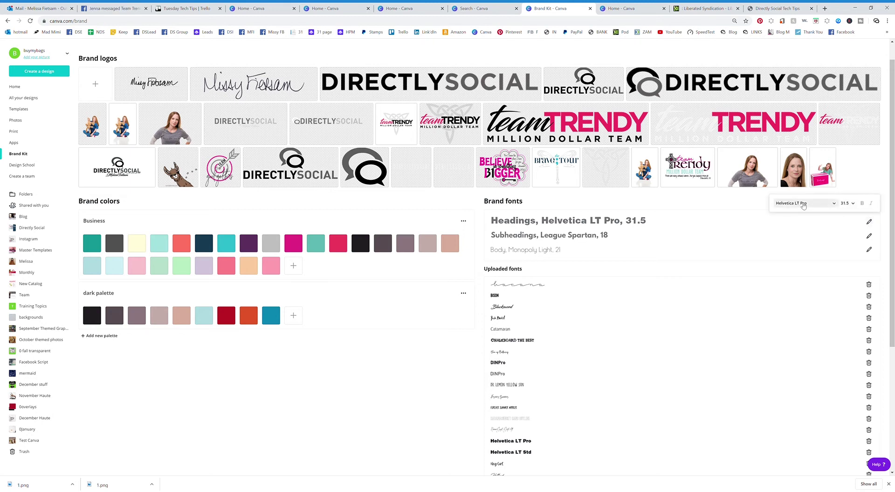
{"action": "left_click", "coordinate": [803, 205]}
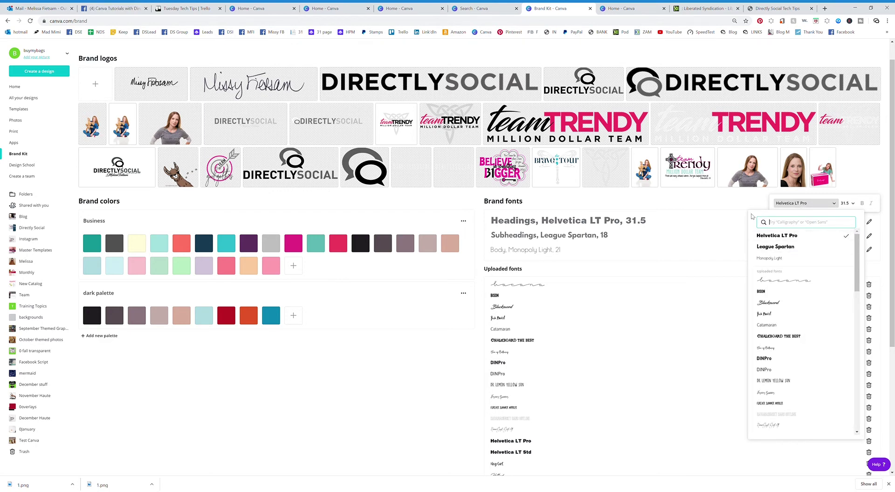
{"action": "left_click", "coordinate": [744, 201]}
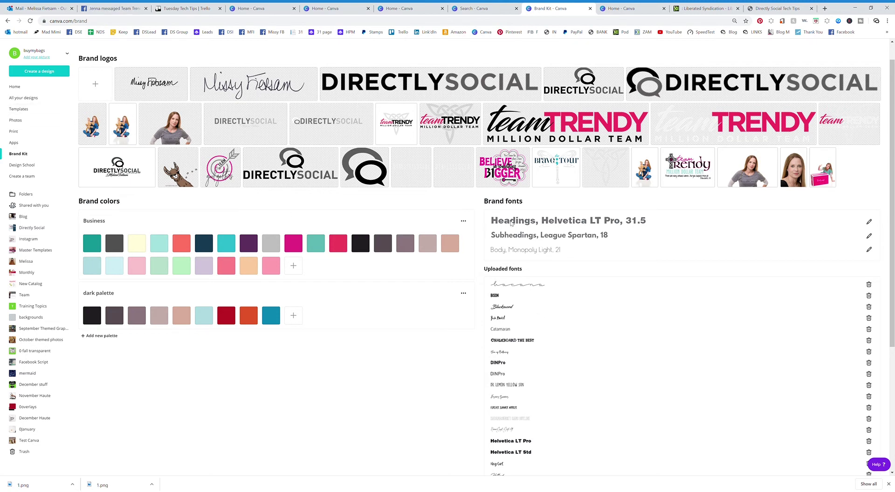
{"action": "left_click", "coordinate": [15, 86]}
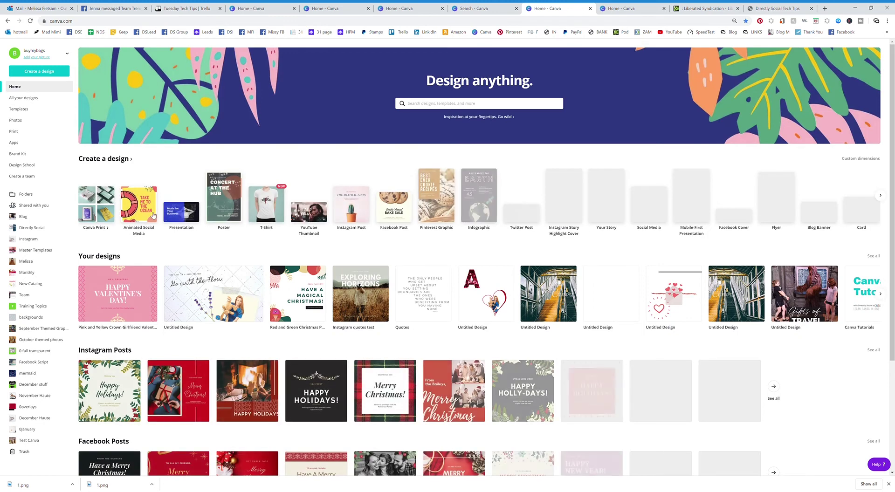
Step: Create a blank Instagram Post design and show the Text panel's brand styles
{"action": "left_click", "coordinate": [350, 213]}
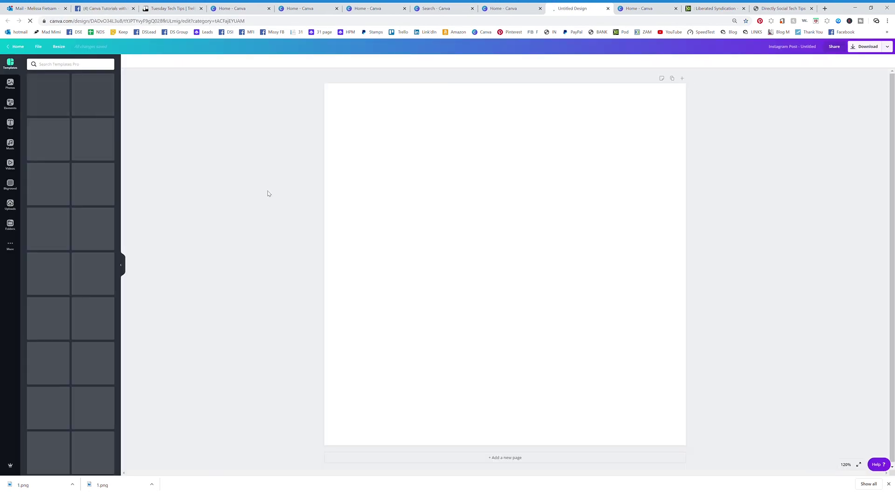
{"action": "left_click", "coordinate": [12, 124]}
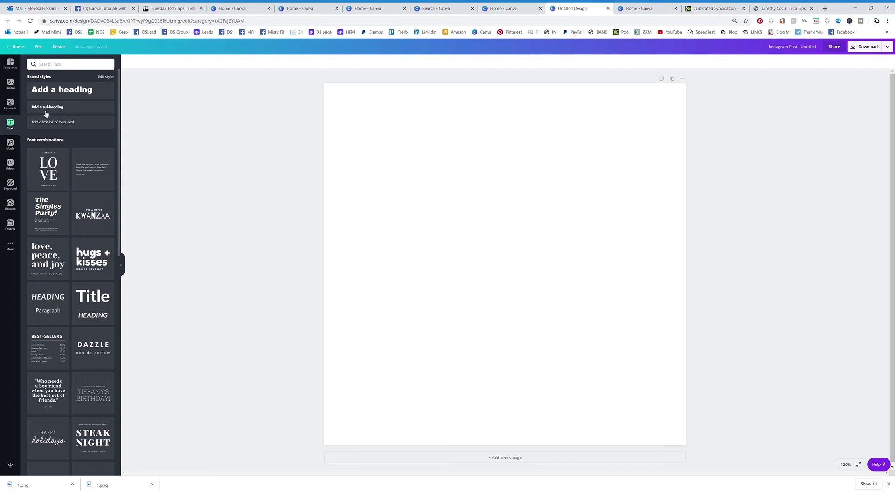
Step: Add a brand heading reading 'Instagram' with a brand subheading placed just below it
{"action": "left_click", "coordinate": [45, 90]}
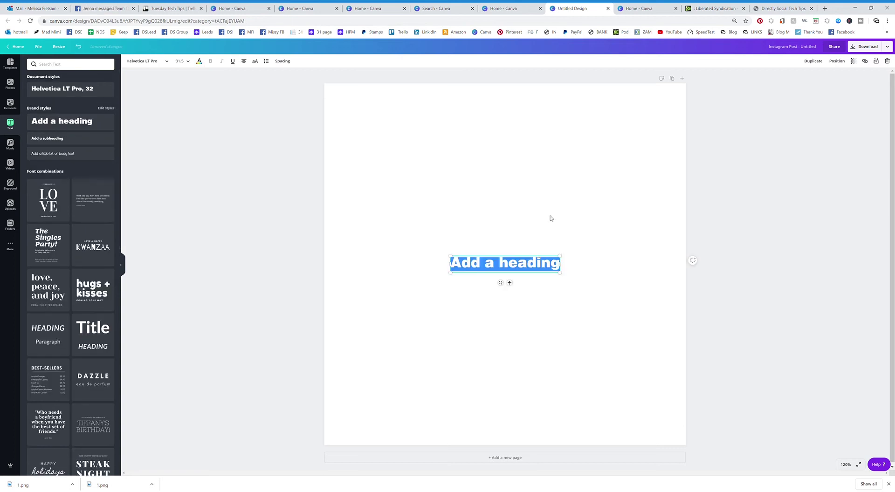
{"action": "type", "text": "Instagram"}
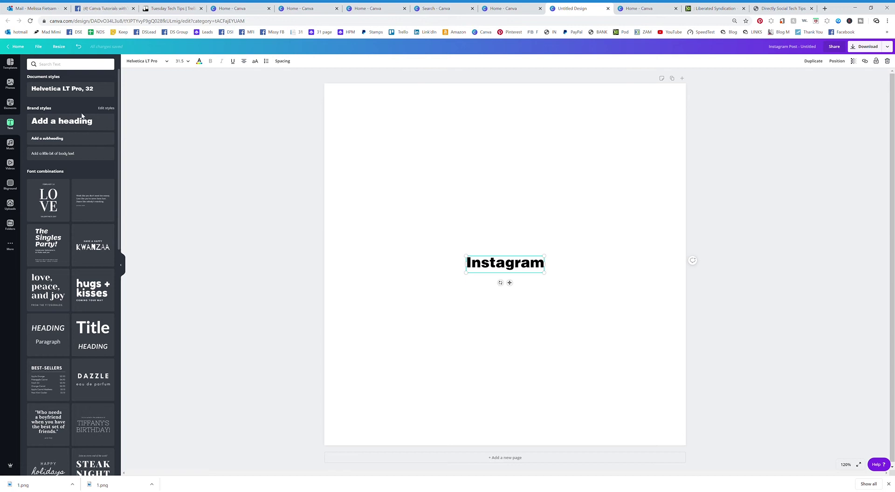
{"action": "left_click", "coordinate": [54, 139]}
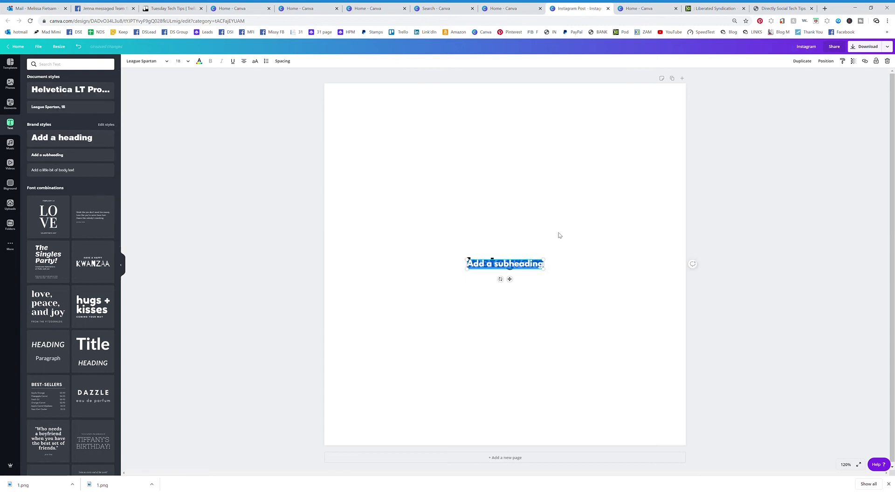
{"action": "mouse_move", "coordinate": [539, 262]}
{"action": "left_mouse_down"}
{"action": "mouse_move", "coordinate": [533, 288]}
{"action": "mouse_move", "coordinate": [539, 278]}
{"action": "left_mouse_up"}
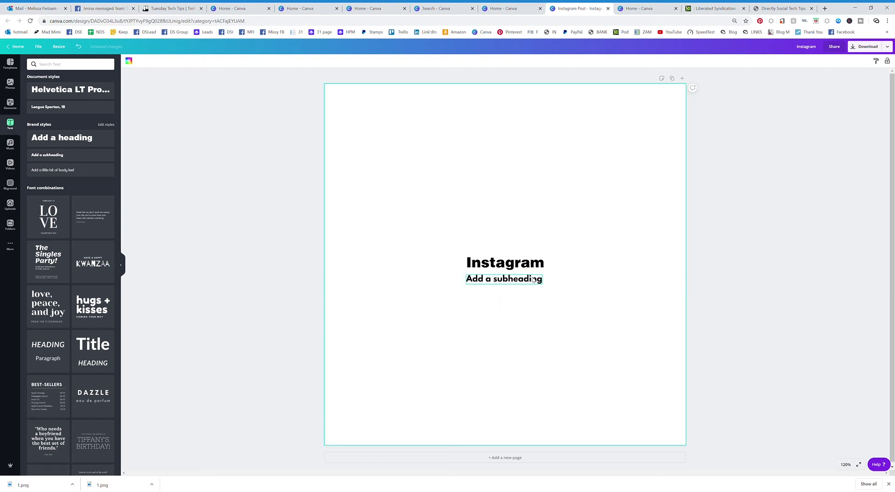
{"action": "double_click", "coordinate": [532, 280]}
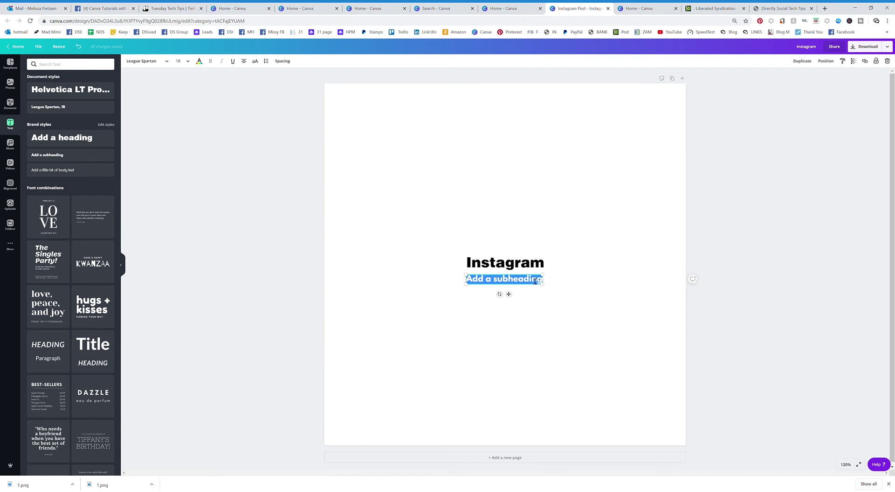
Step: Add brand-styled body text and move it below the subheading
{"action": "left_click", "coordinate": [100, 172]}
{"action": "key", "text": "Escape"}
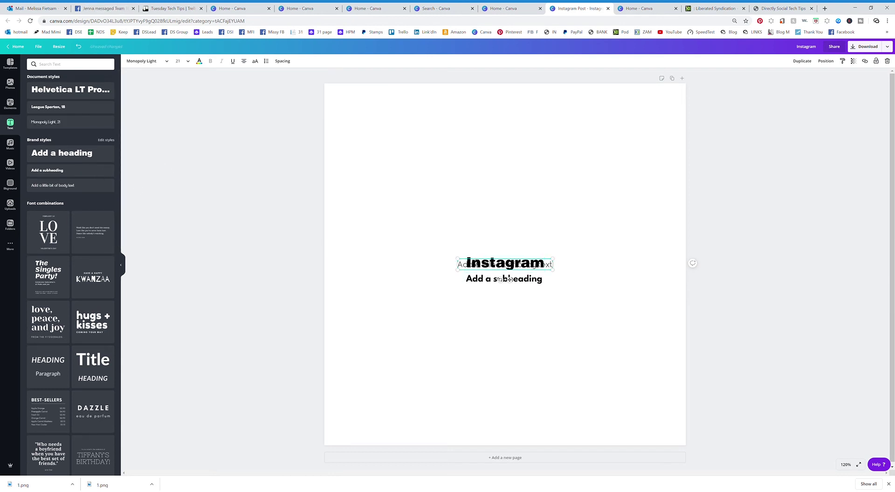
{"action": "left_click_drag", "start_coordinate": [476, 262], "coordinate": [477, 291]}
{"action": "left_click", "coordinate": [437, 229]}
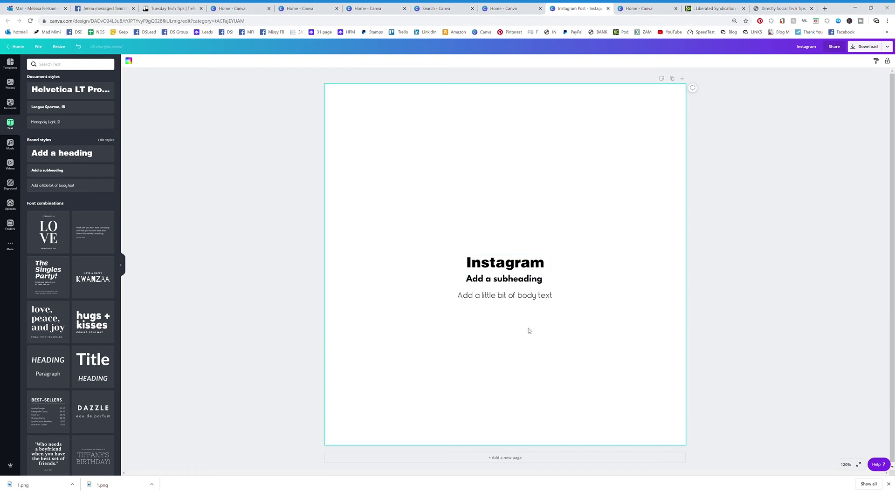
{"action": "left_click", "coordinate": [11, 225]}
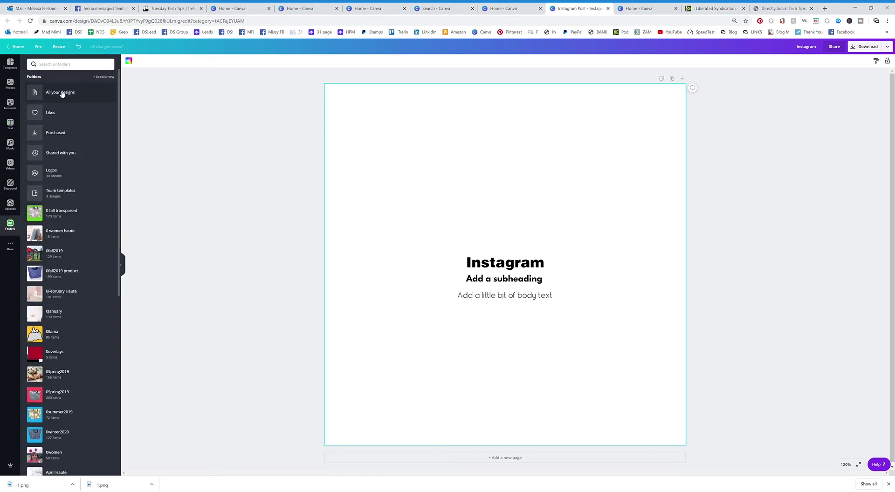
Step: Insert the DirectlySocial logo from the Logos folder, shrunk and centred at the bottom
{"action": "left_click", "coordinate": [80, 174]}
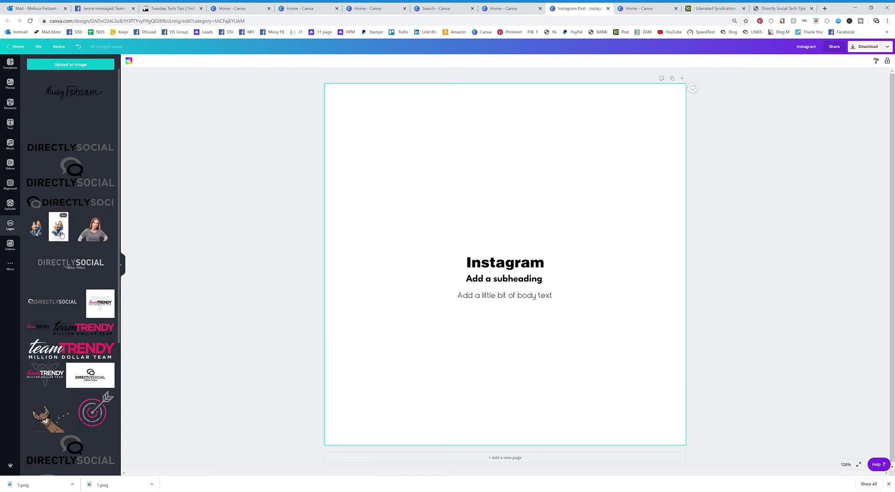
{"action": "left_click", "coordinate": [88, 150]}
{"action": "left_click_drag", "start_coordinate": [365, 246], "coordinate": [509, 435]}
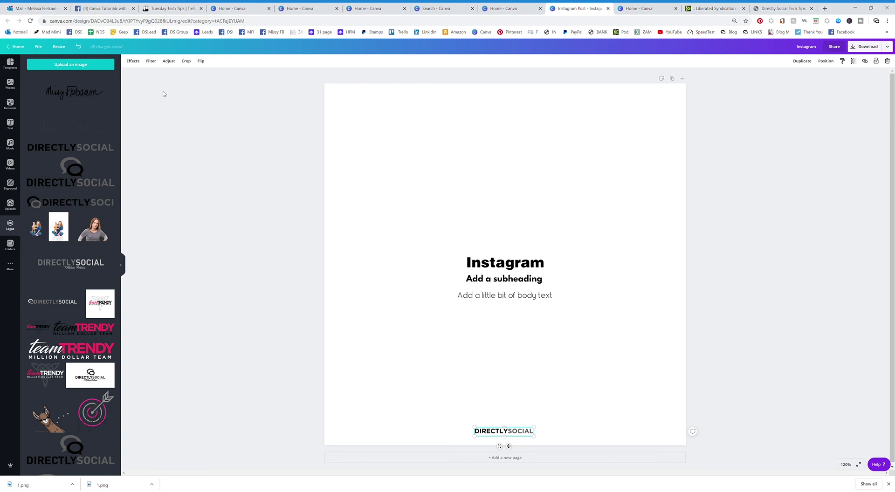
{"action": "left_click", "coordinate": [516, 270]}
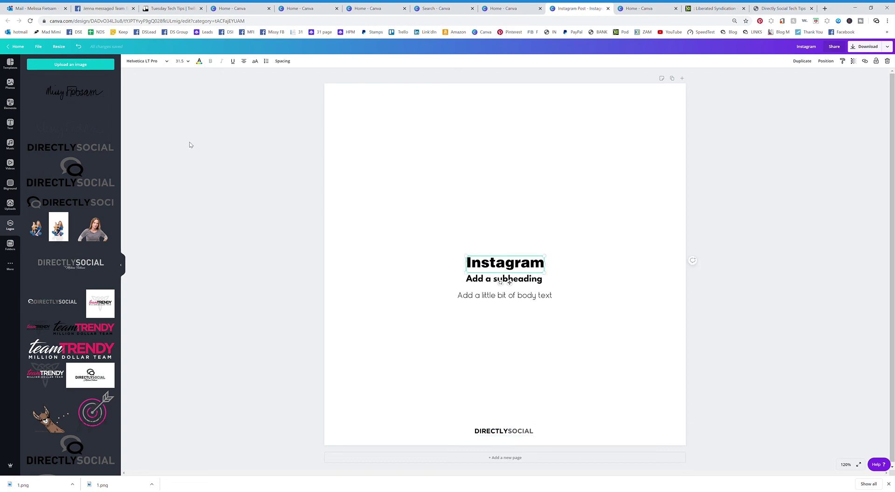
Step: Change the 'Instagram' heading's text colour to the dark red brand swatch
{"action": "left_click", "coordinate": [199, 61]}
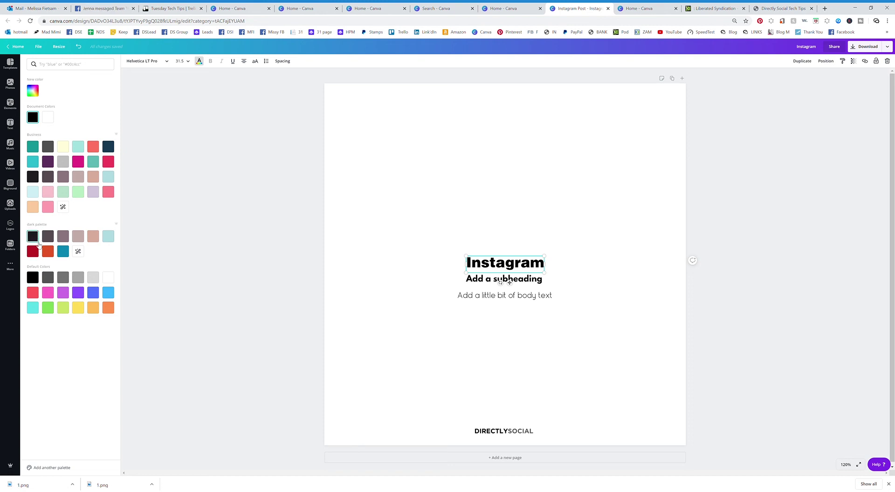
{"action": "left_click", "coordinate": [33, 251]}
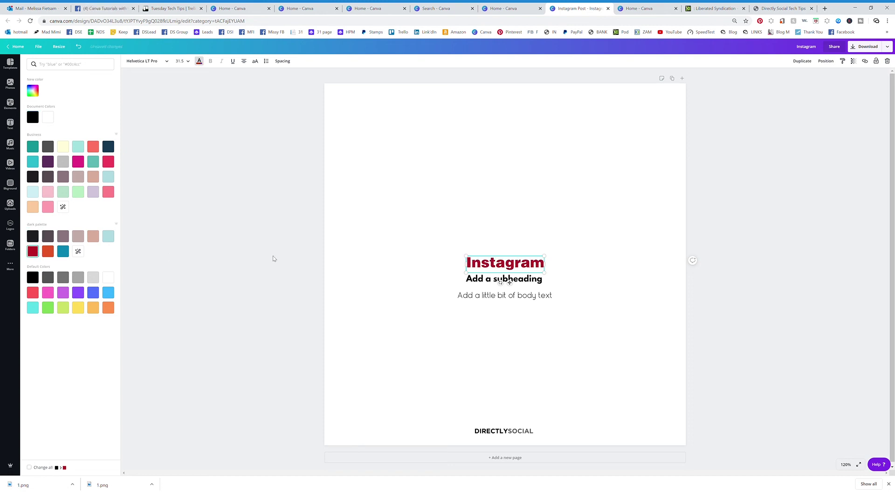
{"action": "left_click", "coordinate": [367, 254]}
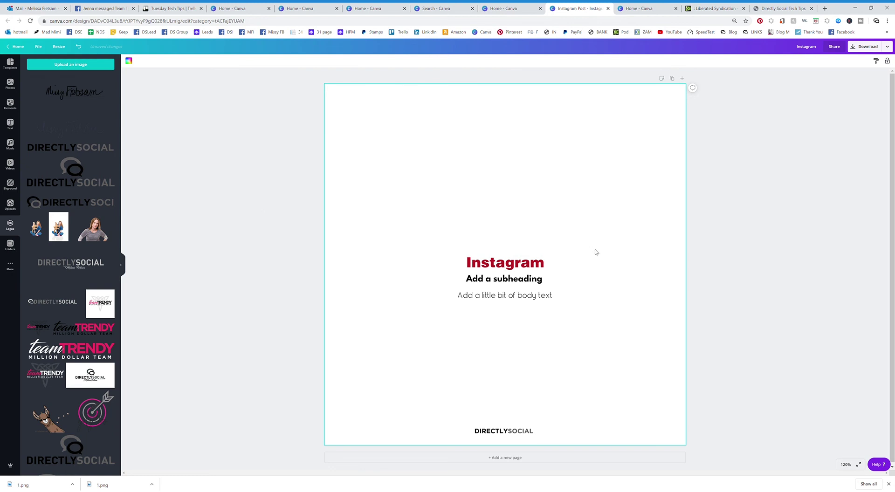